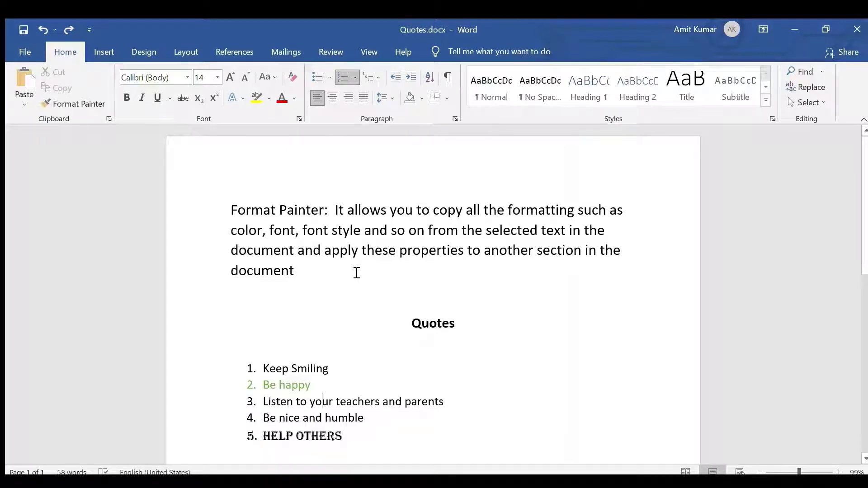
{"action": "mouse_move", "coordinate": [232, 208]}
{"action": "left_mouse_down"}
{"action": "mouse_move", "coordinate": [320, 224]}
{"action": "mouse_move", "coordinate": [329, 209]}
{"action": "mouse_move", "coordinate": [315, 208]}
{"action": "left_mouse_up"}
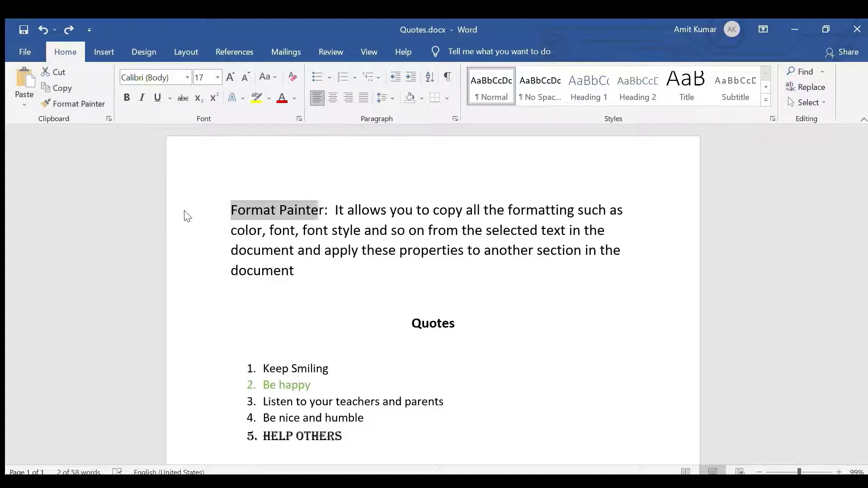
{"action": "left_click", "coordinate": [372, 376]}
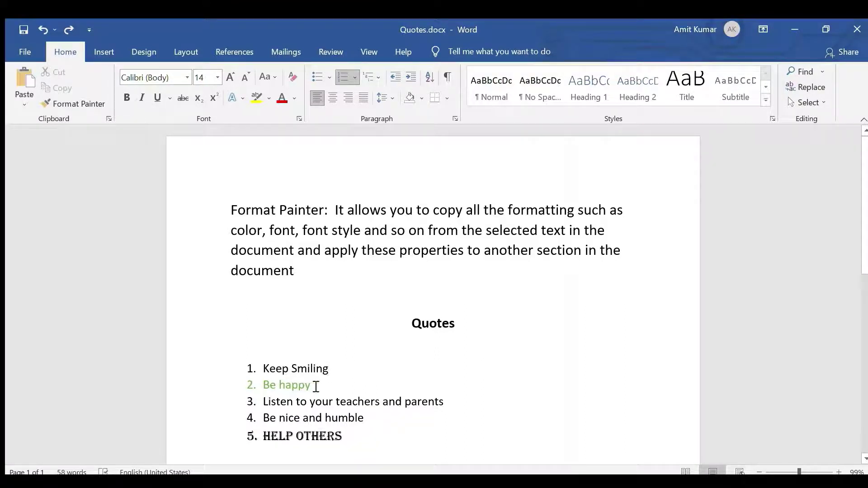
{"action": "left_click", "coordinate": [281, 437]}
{"action": "left_click", "coordinate": [287, 402]}
{"action": "left_click", "coordinate": [274, 440]}
- Copy the formatting of the "Be happy" list item onto "Keep Smiling" with Format Painter
{"action": "left_click_drag", "start_coordinate": [313, 385], "coordinate": [255, 379]}
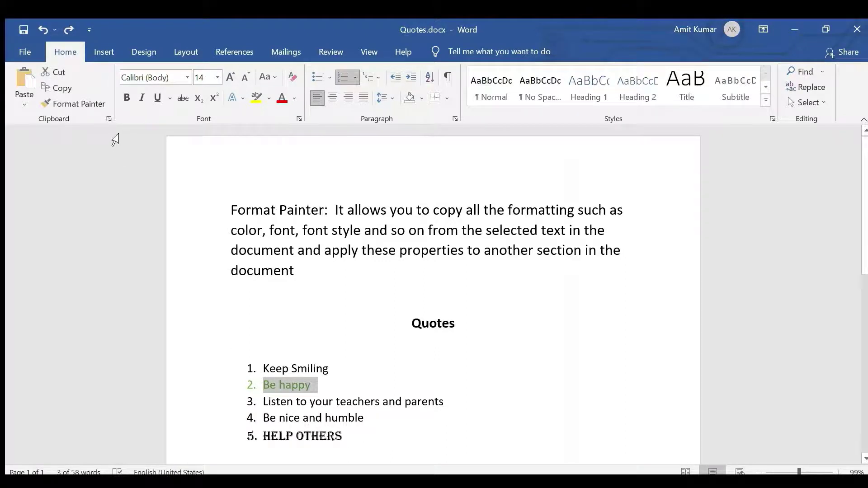
{"action": "left_click", "coordinate": [68, 105]}
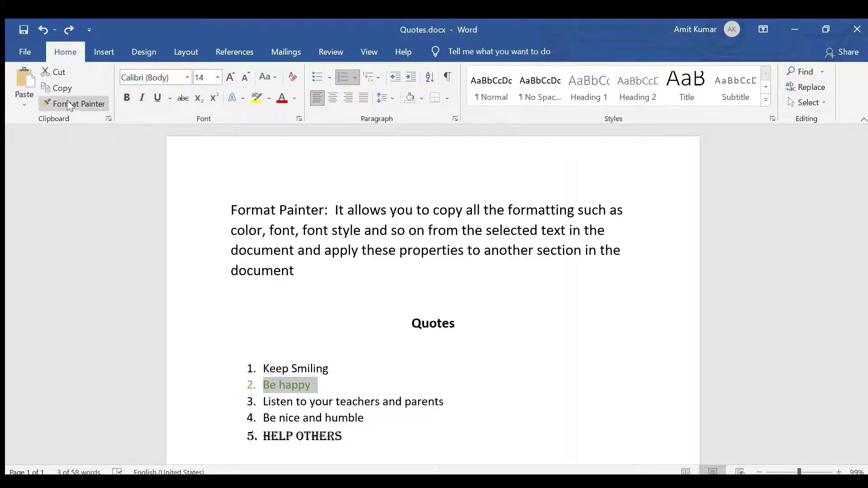
{"action": "left_click", "coordinate": [69, 105]}
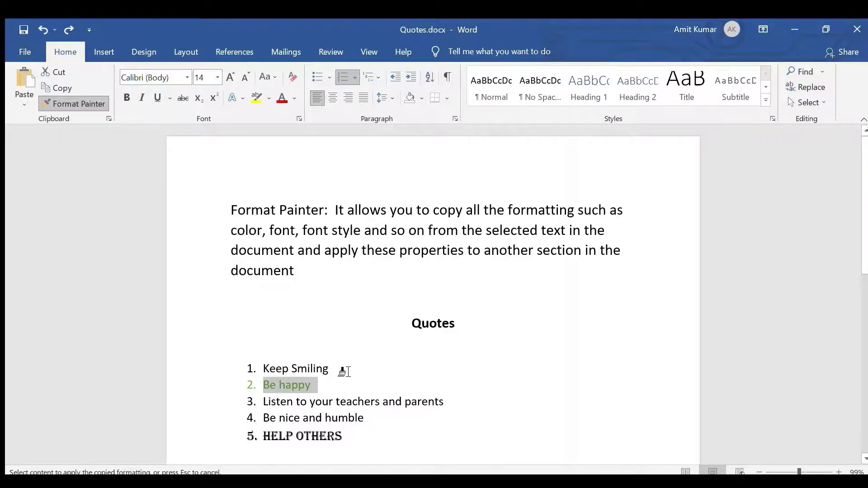
{"action": "left_click_drag", "start_coordinate": [343, 371], "coordinate": [260, 369]}
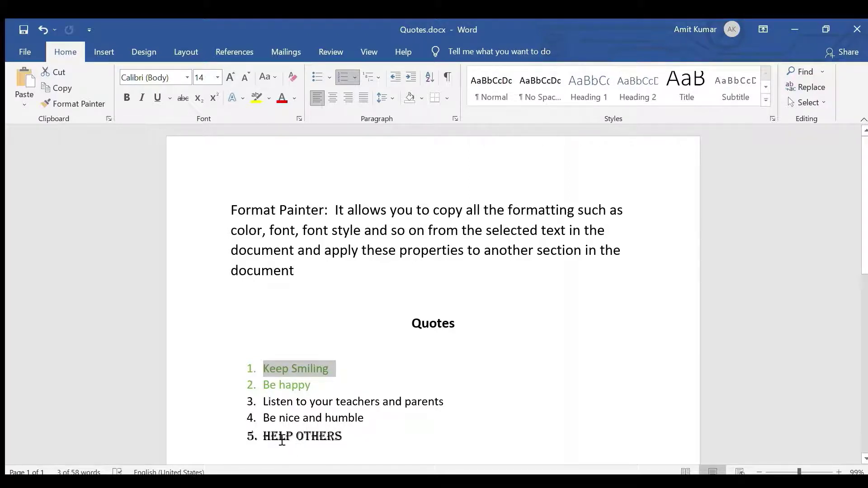
- Copy the formatting of "HELP OTHERS" onto "Be nice and humble" and "Listen to your teachers and parents" with Format Painter
{"action": "left_click_drag", "start_coordinate": [266, 437], "coordinate": [342, 433]}
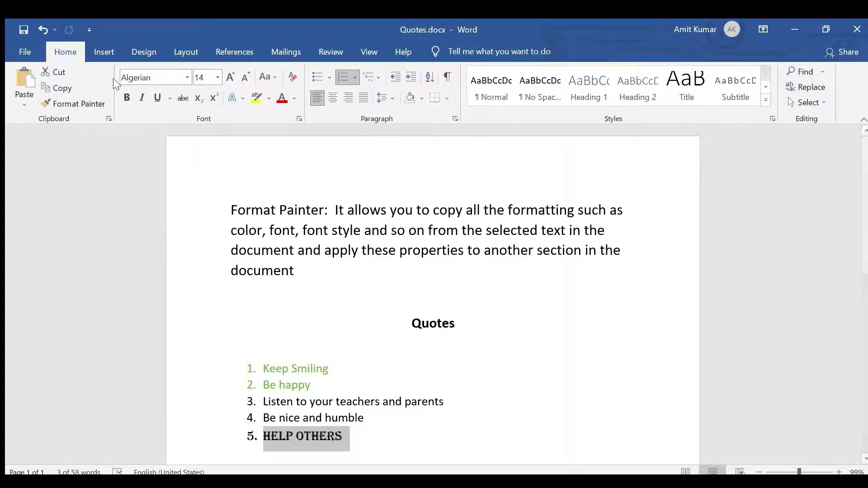
{"action": "left_click", "coordinate": [75, 105]}
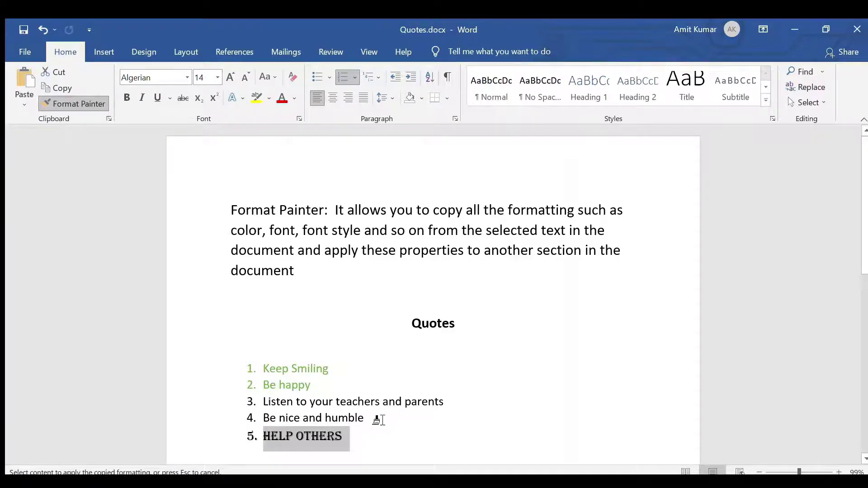
{"action": "mouse_move", "coordinate": [377, 420]}
{"action": "left_mouse_down"}
{"action": "mouse_move", "coordinate": [269, 416]}
{"action": "mouse_move", "coordinate": [261, 405]}
{"action": "left_mouse_up"}
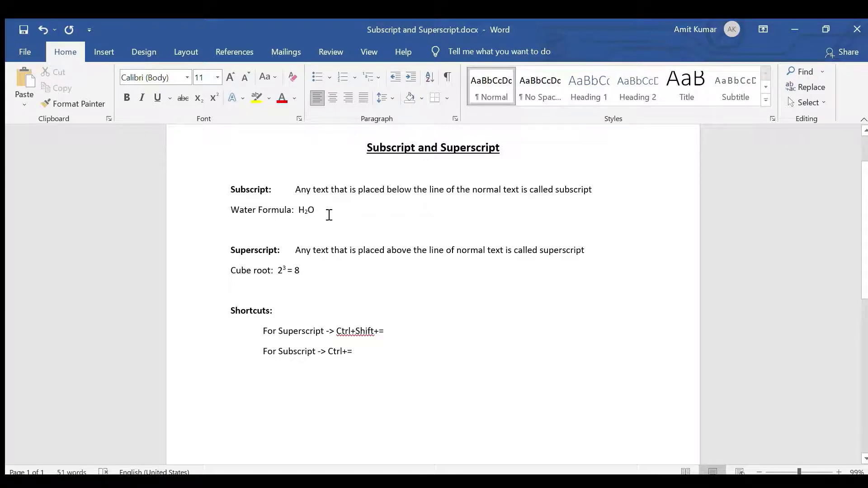
- Write the formula H2O on the empty line below the water formula, with the 2 as subscript
{"action": "type", "text": "H"}
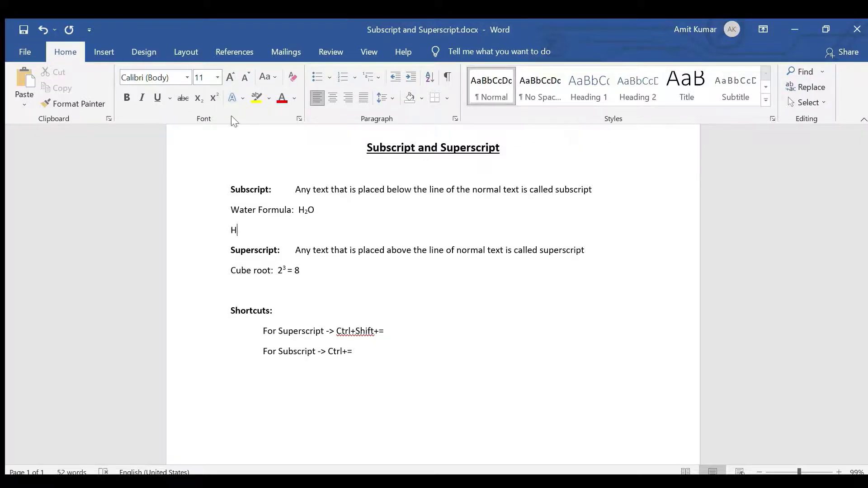
{"action": "left_click", "coordinate": [194, 97]}
{"action": "type", "text": "2"}
{"action": "left_click", "coordinate": [198, 96]}
{"action": "type", "text": "O"}
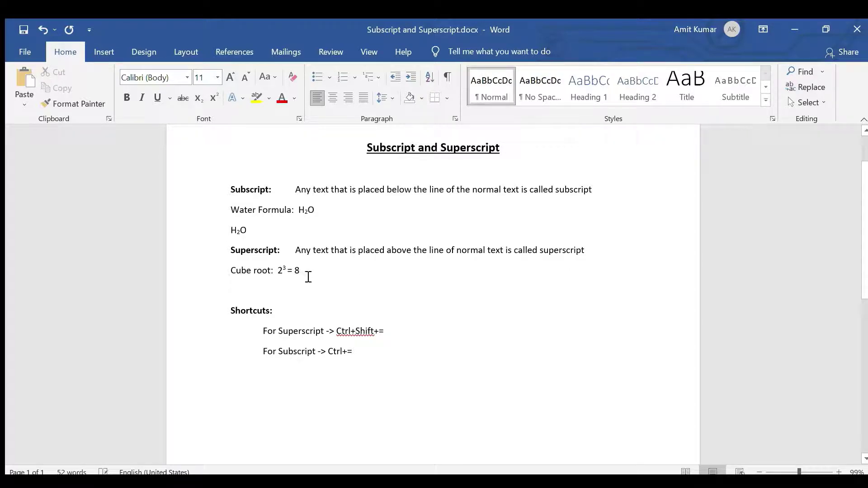
- Add a new line below the cube root example containing 2 with a superscript 3
{"action": "key", "text": "Return"}
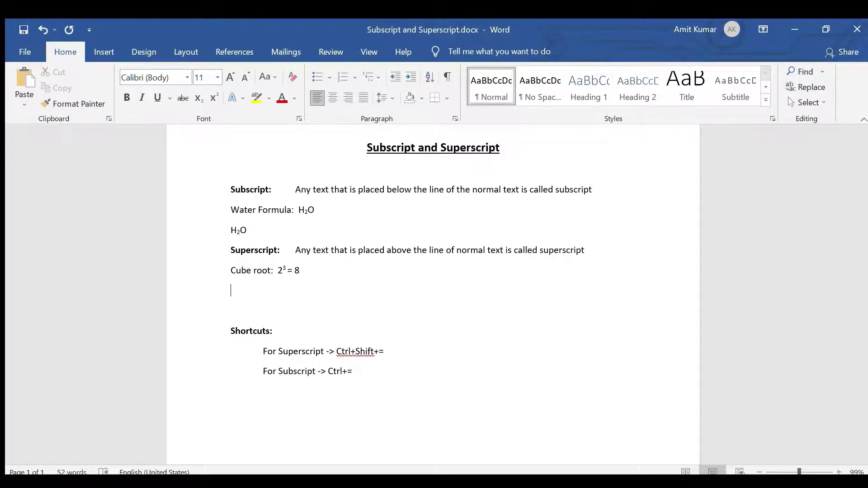
{"action": "type", "text": "2"}
{"action": "left_click", "coordinate": [210, 95]}
{"action": "type", "text": "3"}
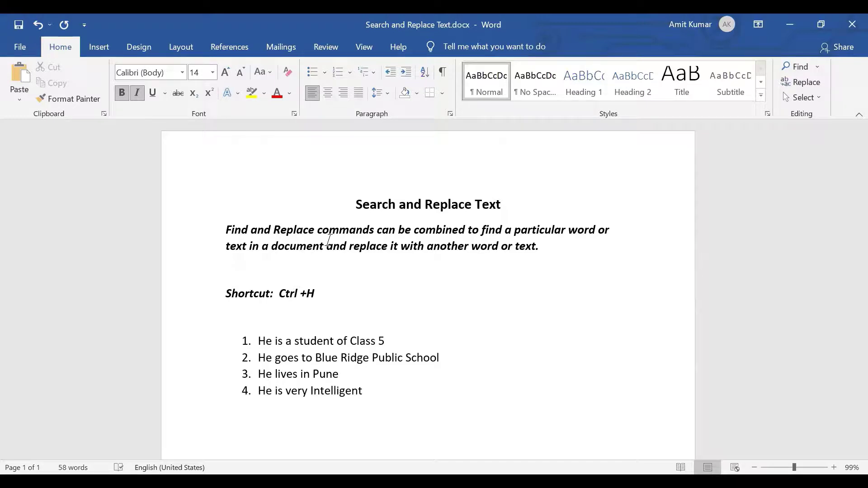
{"action": "left_click", "coordinate": [523, 246]}
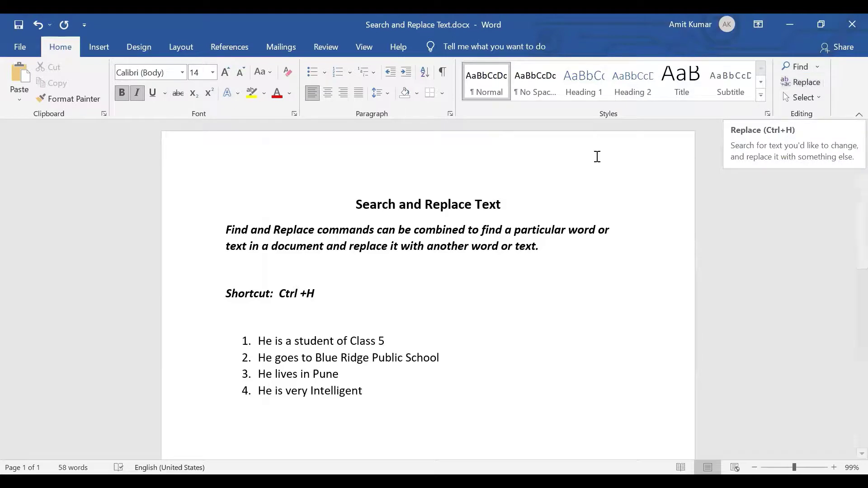
{"action": "left_click", "coordinate": [429, 287]}
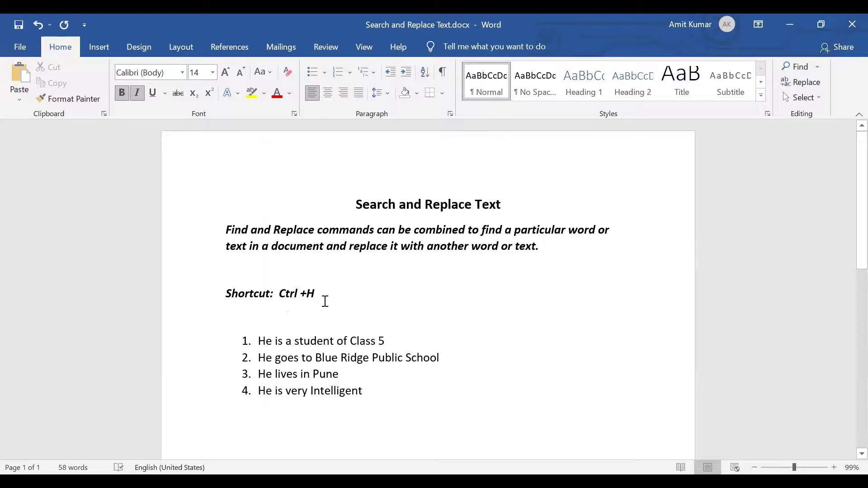
- Replace "He" with "She" one occurrence at a time in the four numbered sentences, and close Find and Replace
{"action": "key", "text": "ctrl+h"}
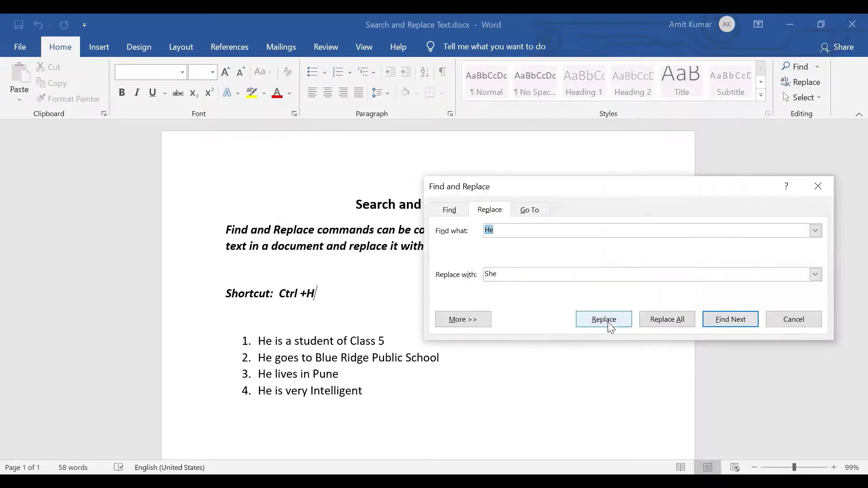
{"action": "left_click", "coordinate": [726, 321]}
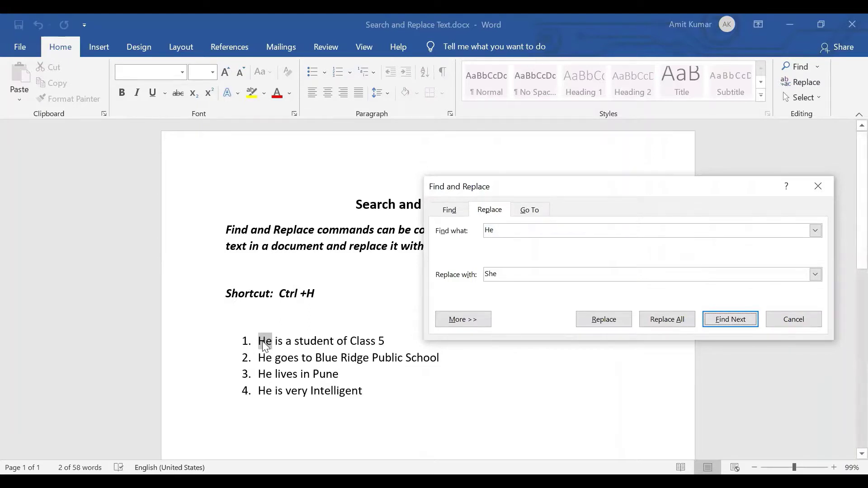
{"action": "left_click", "coordinate": [604, 319]}
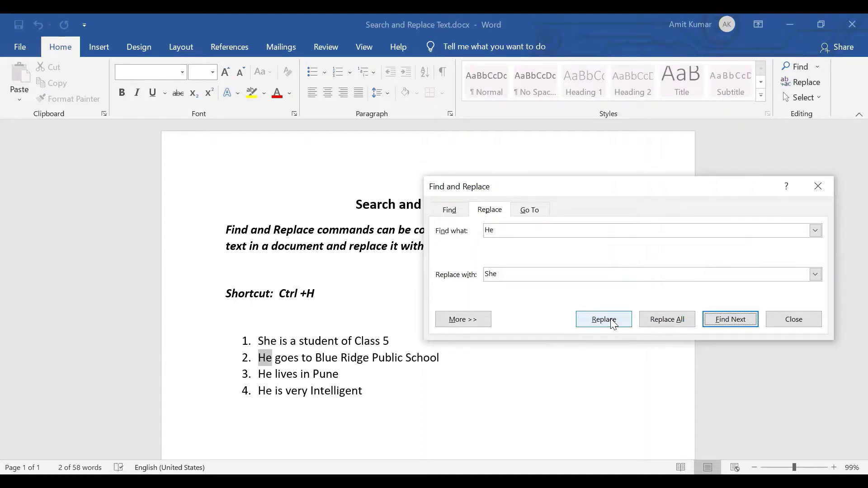
{"action": "left_click", "coordinate": [604, 319]}
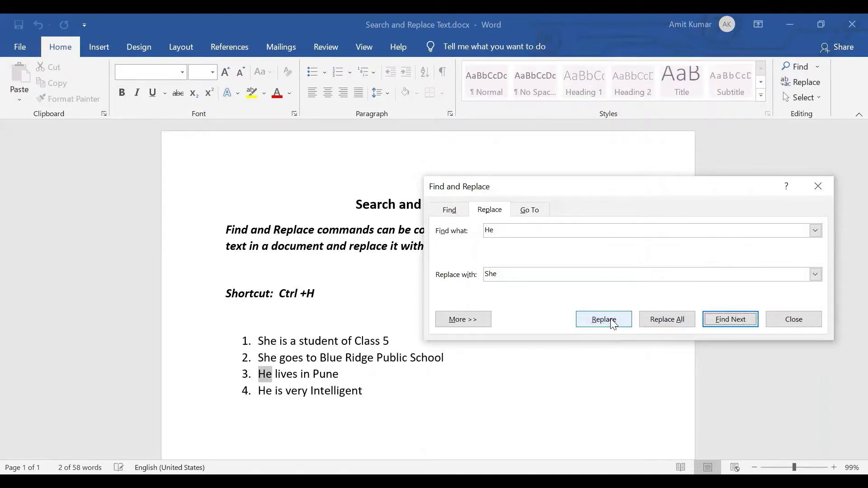
{"action": "left_click", "coordinate": [604, 320]}
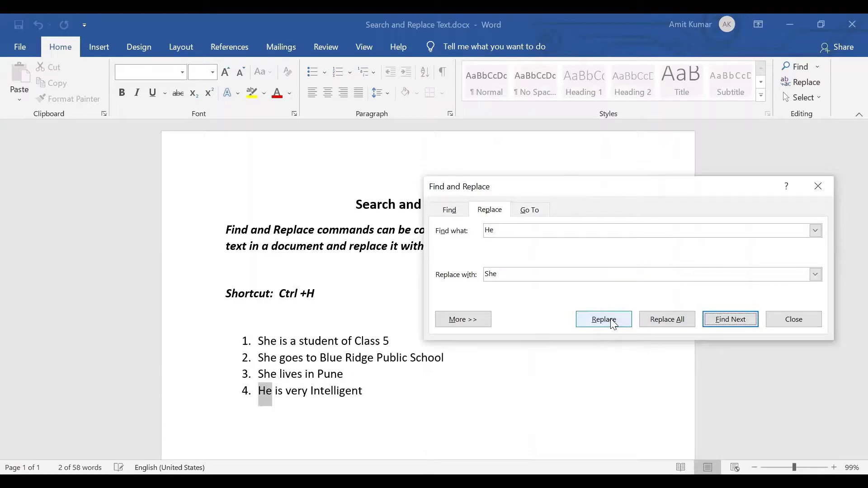
{"action": "left_click", "coordinate": [604, 319]}
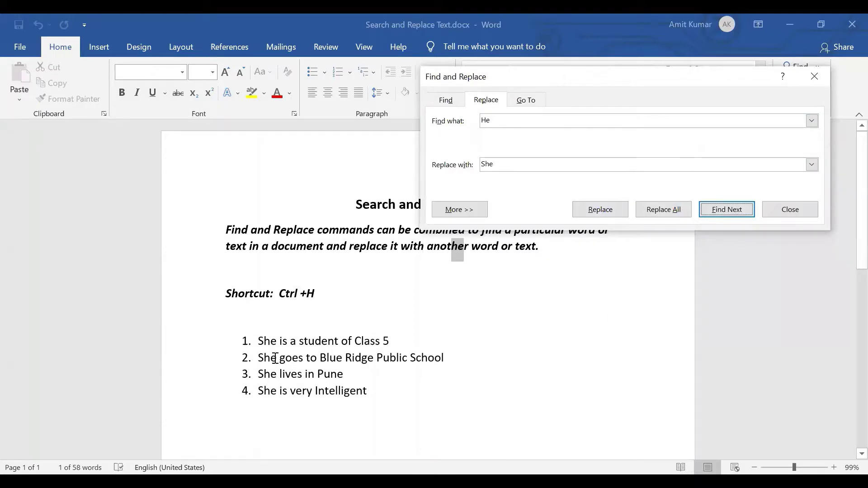
{"action": "left_click", "coordinate": [792, 212]}
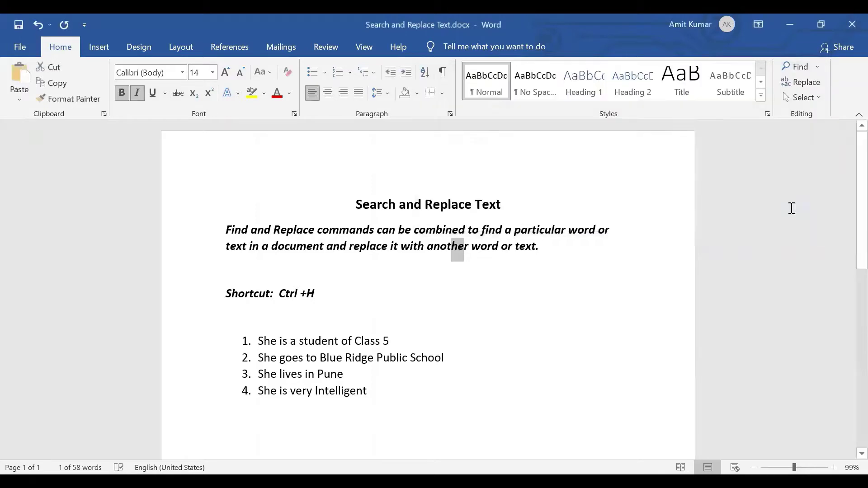
{"action": "left_click", "coordinate": [461, 264]}
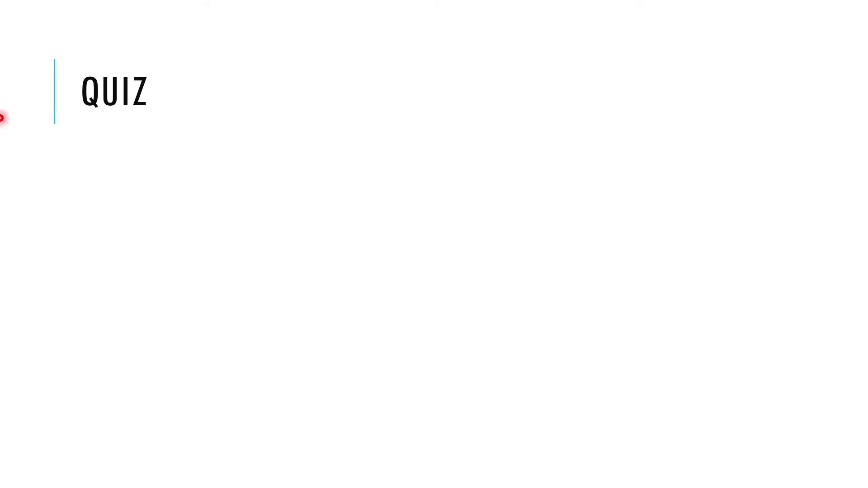
{"action": "left_click", "coordinate": [1, 118]}
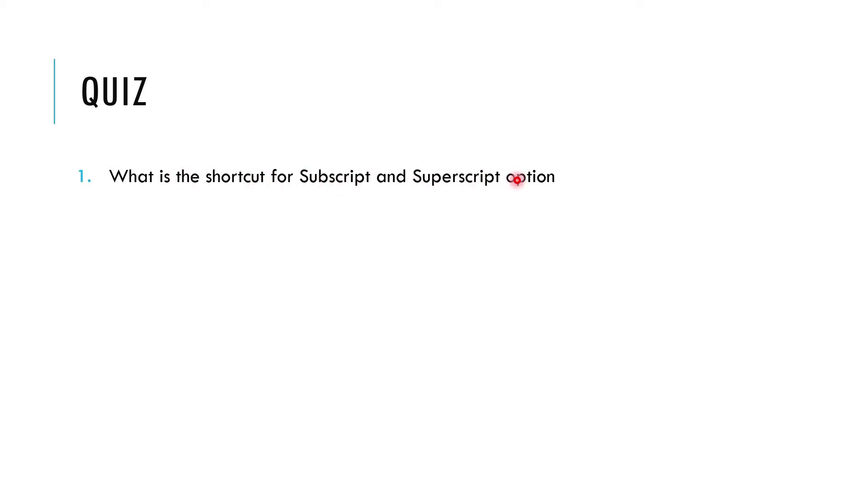
{"action": "left_click", "coordinate": [517, 180]}
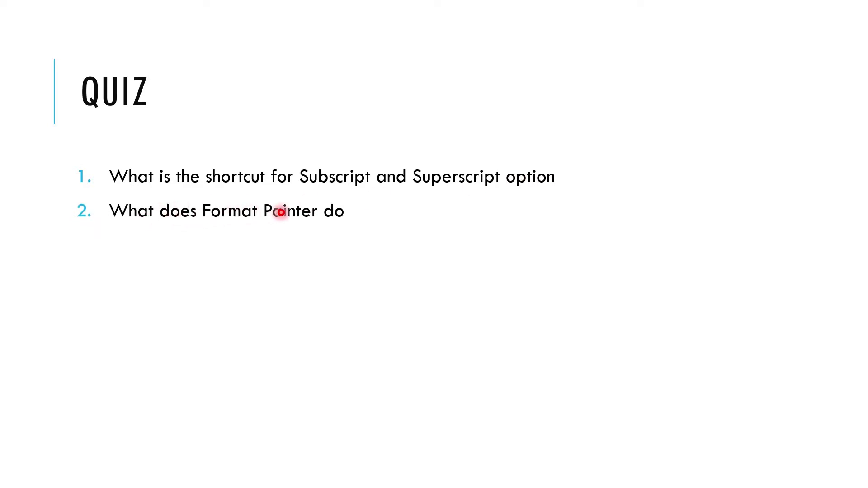
{"action": "left_click", "coordinate": [284, 205]}
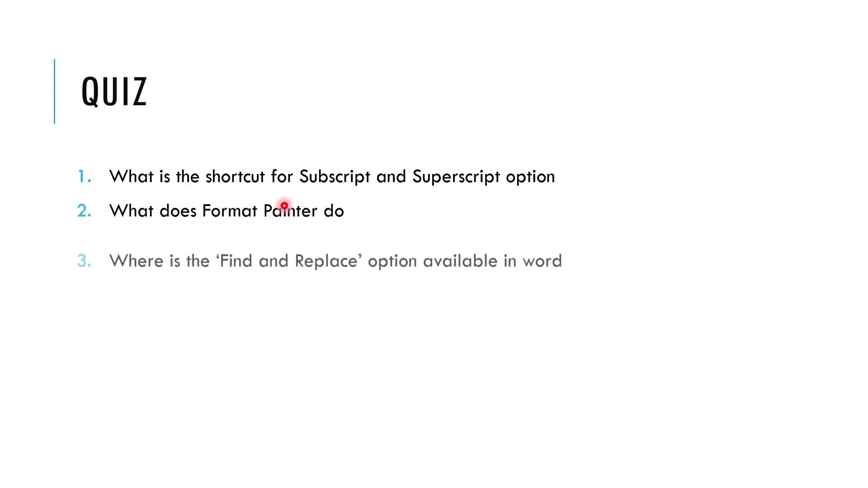